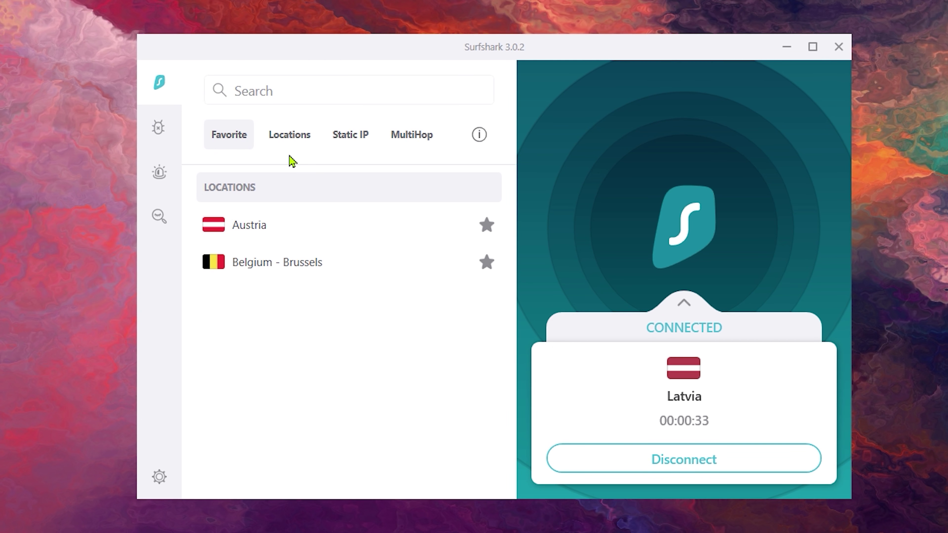
Show all server locations, try the Azerbaijan server, and refresh ping times for every location.
{"action": "left_click", "coordinate": [281, 143]}
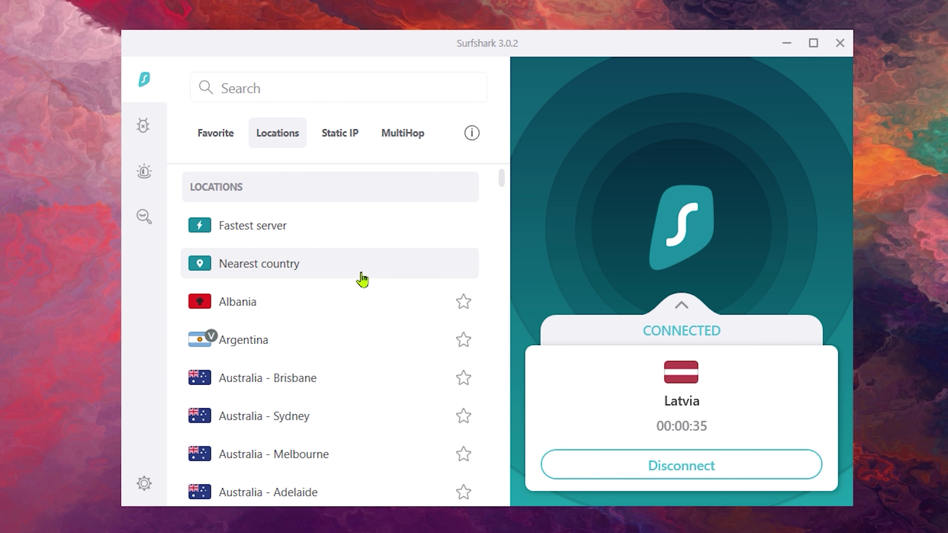
{"action": "scroll", "coordinate": [363, 328], "scroll_direction": "down", "scroll_amount": 6}
{"action": "left_click", "coordinate": [333, 294]}
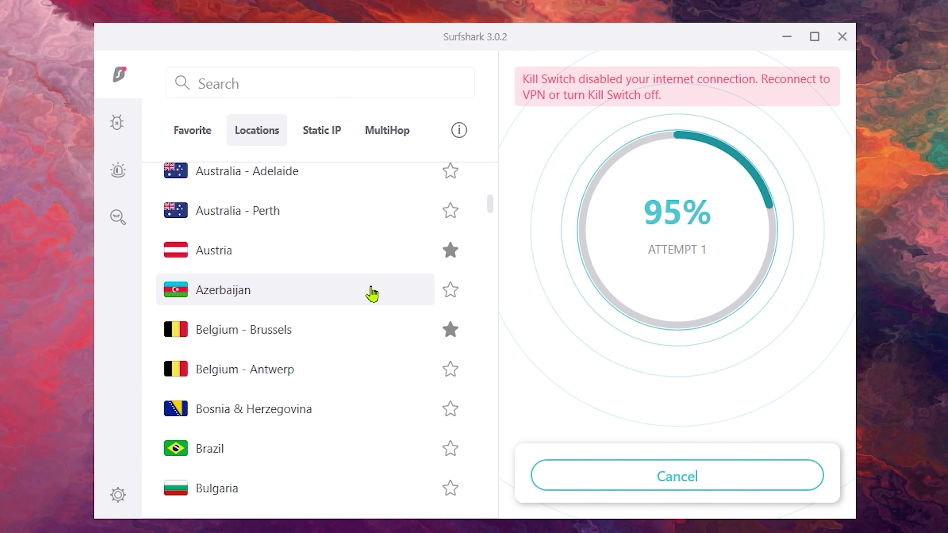
{"action": "scroll", "coordinate": [365, 289], "scroll_direction": "down", "scroll_amount": 8}
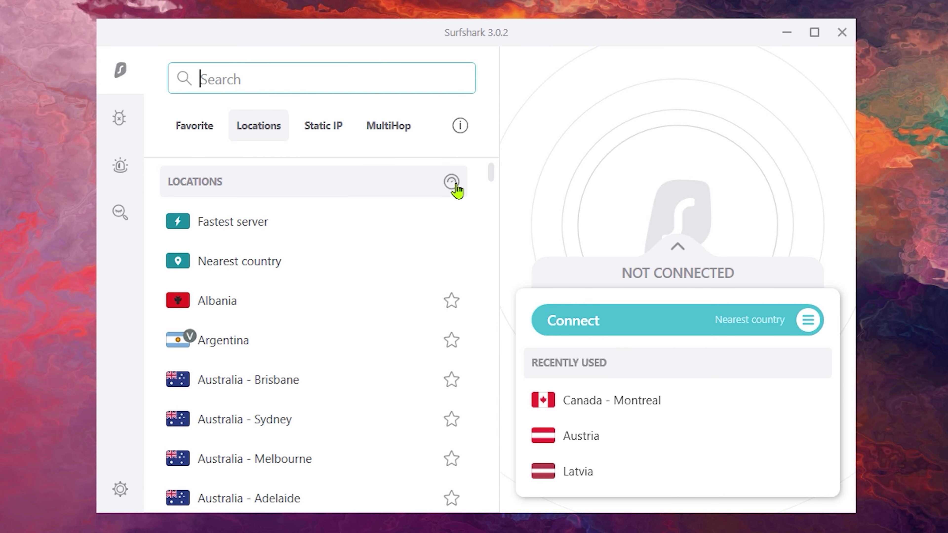
{"action": "left_click", "coordinate": [454, 181]}
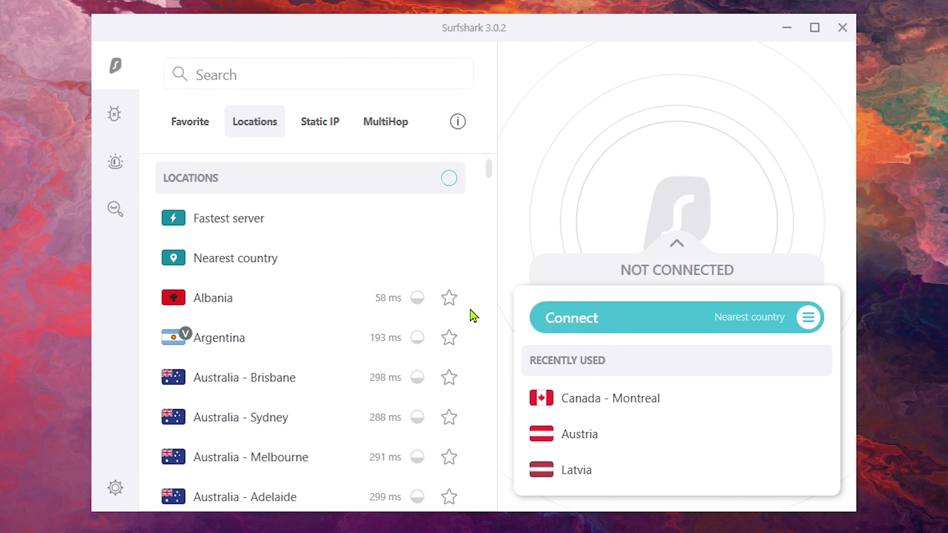
{"action": "scroll", "coordinate": [491, 169], "scroll_direction": "down", "scroll_amount": 10}
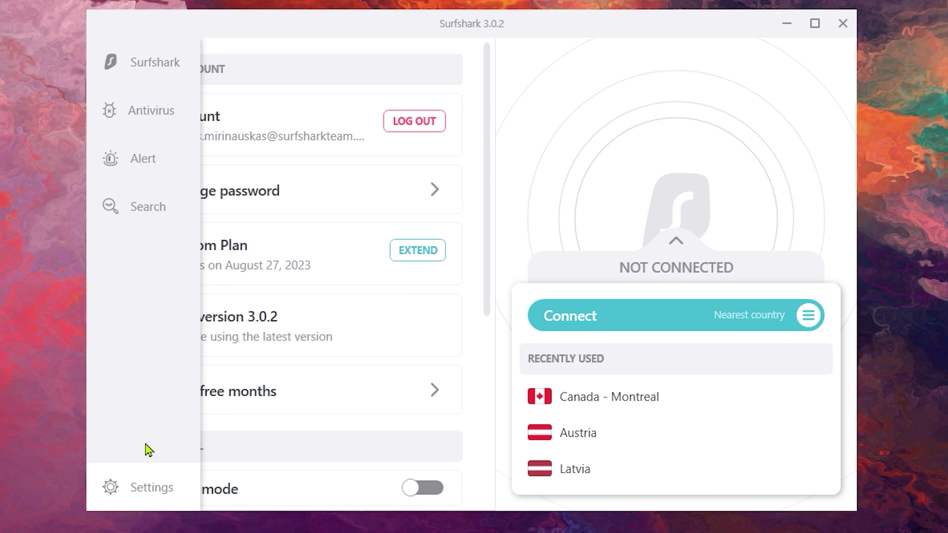
Open Advanced settings and expand the Protocol dropdown to view the VPN protocols.
{"action": "left_click_drag", "start_coordinate": [492, 180], "coordinate": [492, 332]}
{"action": "left_click", "coordinate": [441, 428]}
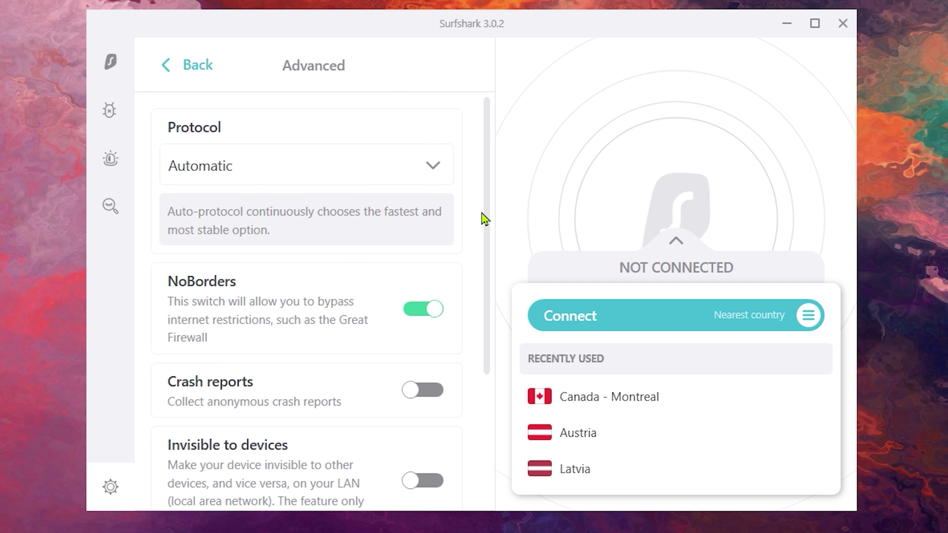
{"action": "left_click", "coordinate": [444, 172]}
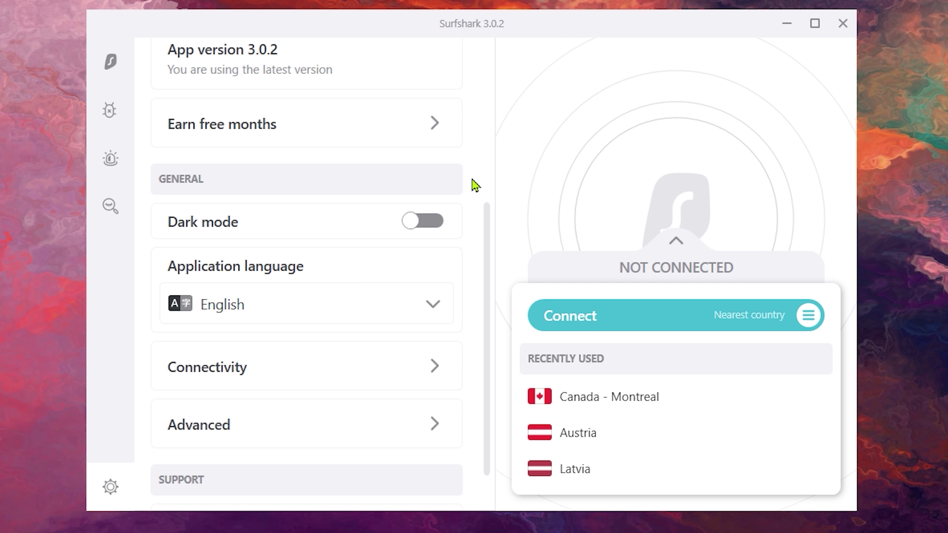
In Connectivity's Whitelister, switch off the Websites/IP Bypass VPN toggle and go back.
{"action": "scroll", "coordinate": [417, 349], "scroll_direction": "down", "scroll_amount": 1}
{"action": "left_click", "coordinate": [417, 349]}
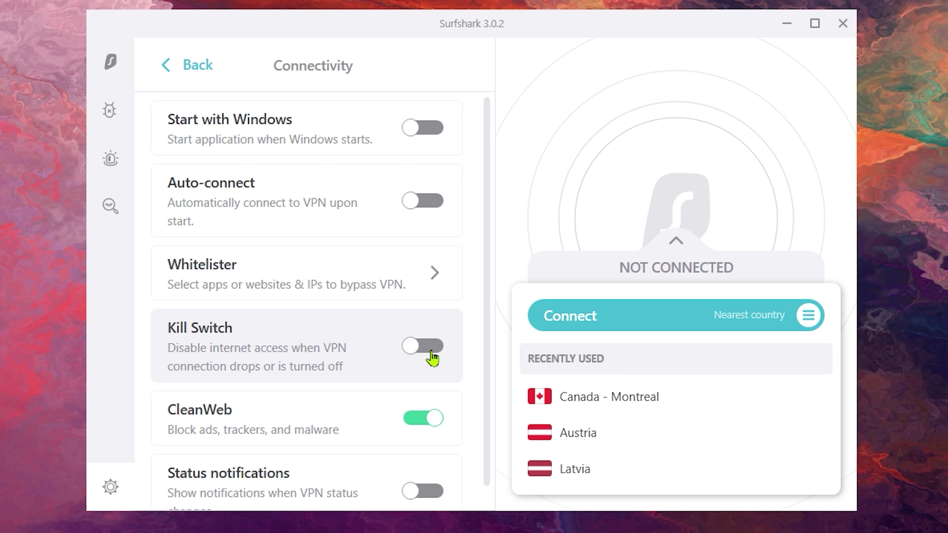
{"action": "left_click", "coordinate": [442, 295]}
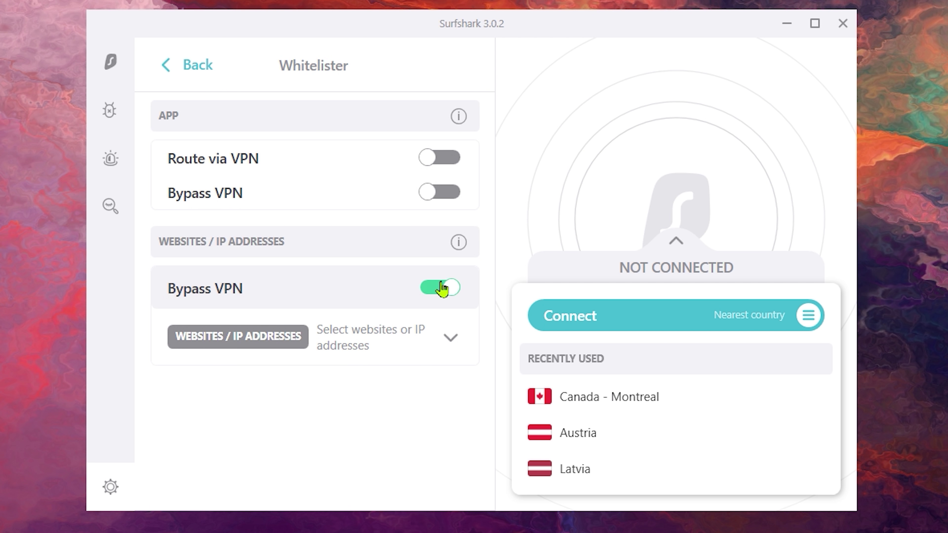
{"action": "left_click", "coordinate": [449, 288]}
{"action": "left_click", "coordinate": [197, 67]}
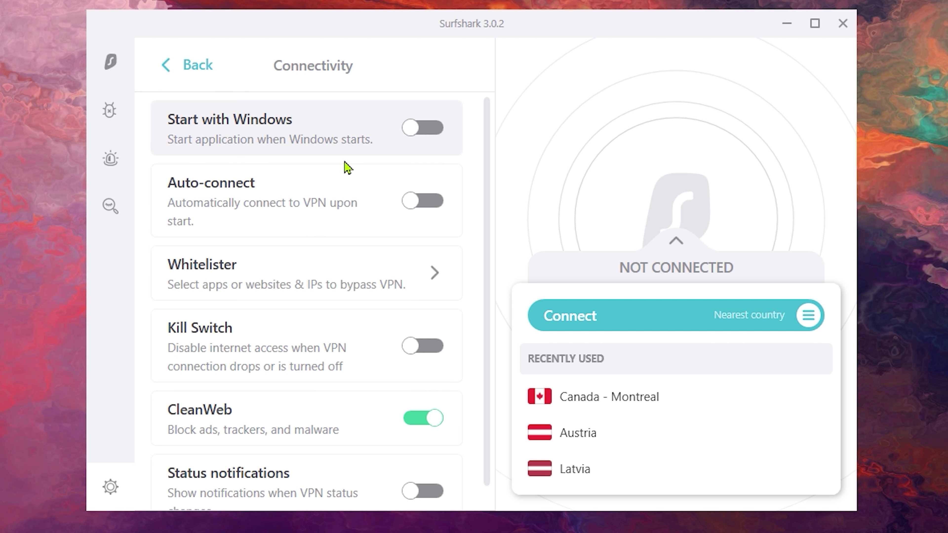
{"action": "scroll", "coordinate": [477, 310], "scroll_direction": "down", "scroll_amount": 1}
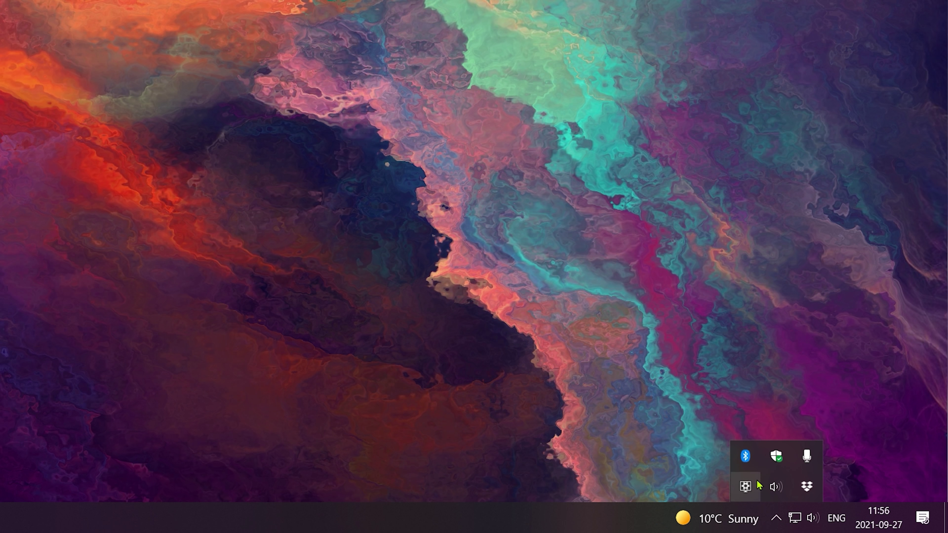
Open the Dropbox tray panel and its SS avatar account menu.
{"action": "left_click", "coordinate": [806, 486]}
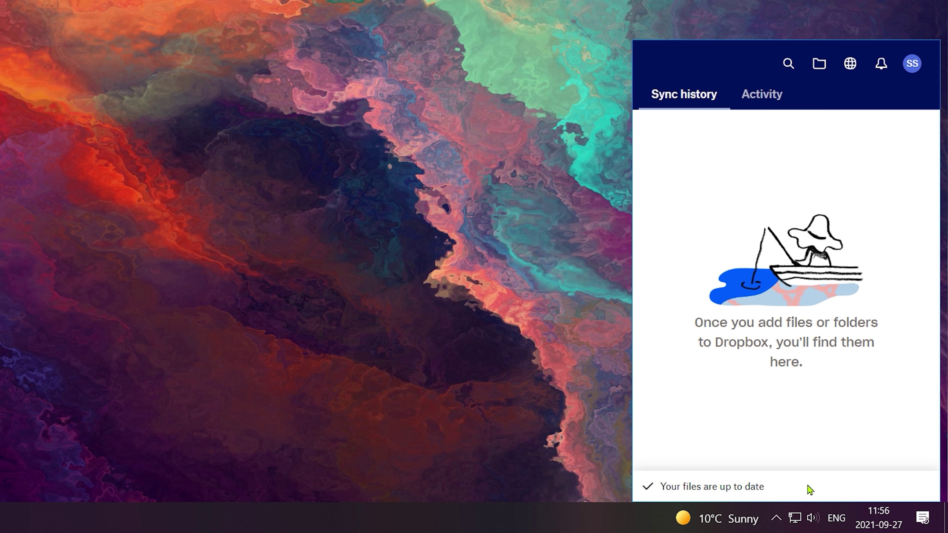
{"action": "left_click", "coordinate": [916, 71]}
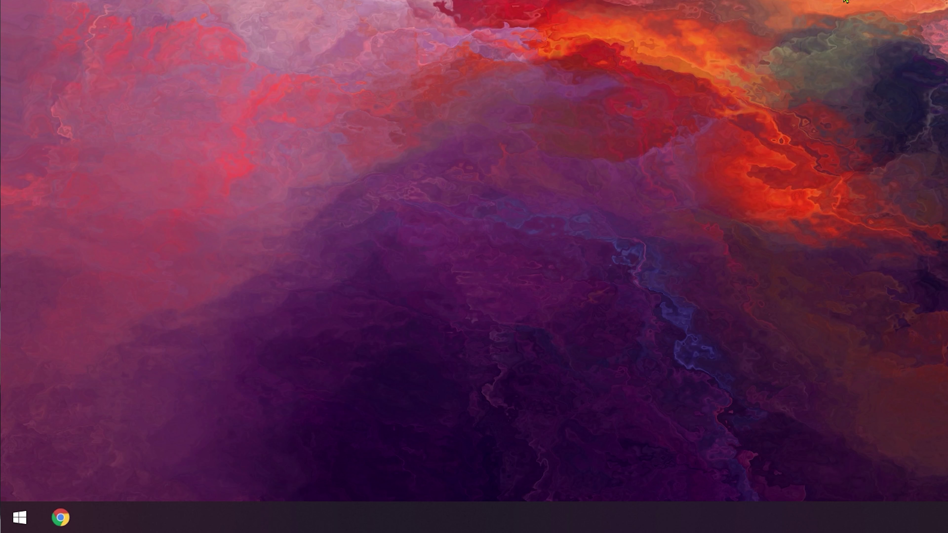
Launch Control Panel from Start and go to Network and Internet, then Network and Sharing Center.
{"action": "key", "text": "super"}
{"action": "type", "text": "control panel"}
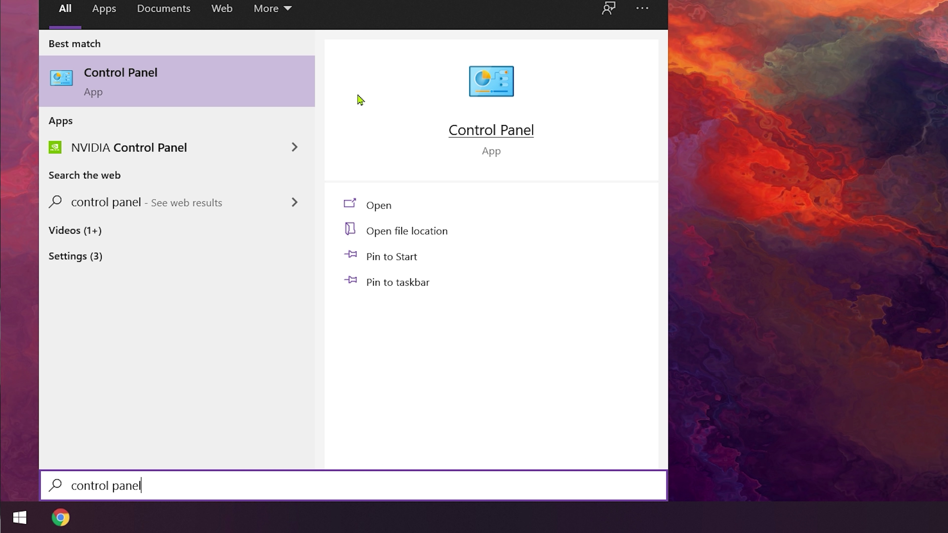
{"action": "left_click", "coordinate": [180, 86]}
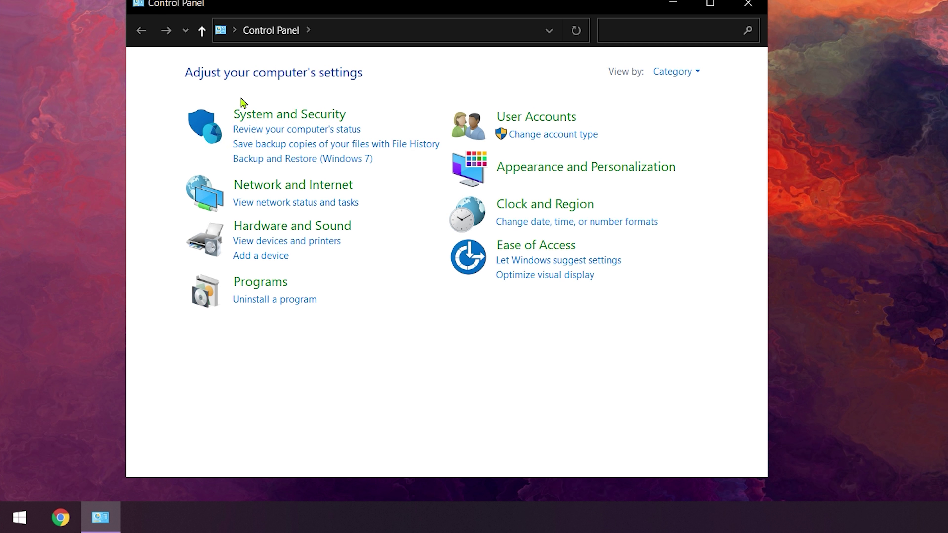
{"action": "left_click", "coordinate": [325, 185]}
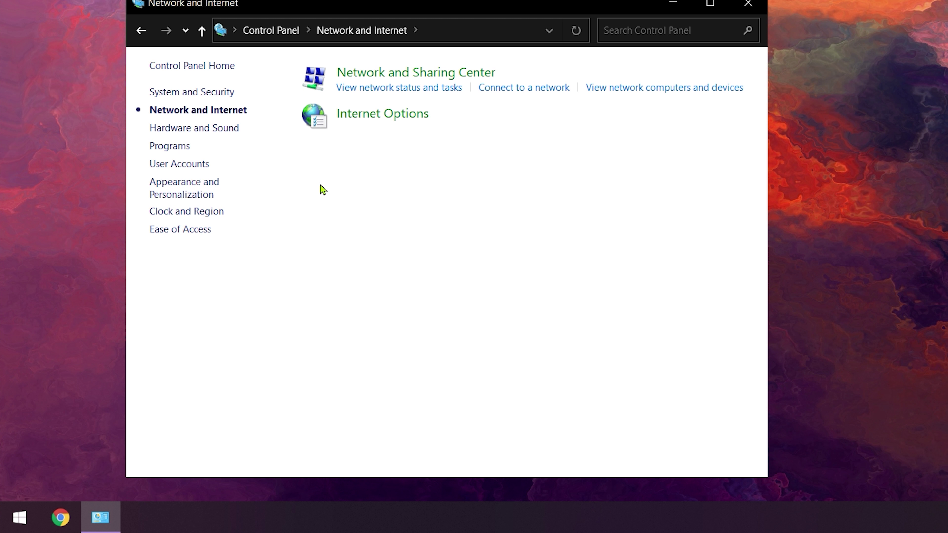
{"action": "left_click", "coordinate": [403, 73]}
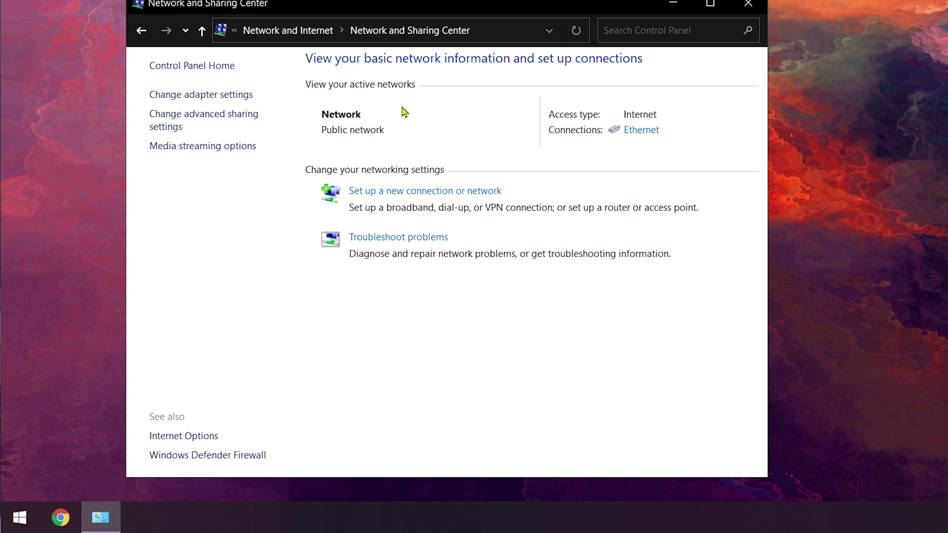
Show the adapter connections and open the Ethernet adapter's Properties.
{"action": "left_click", "coordinate": [247, 102]}
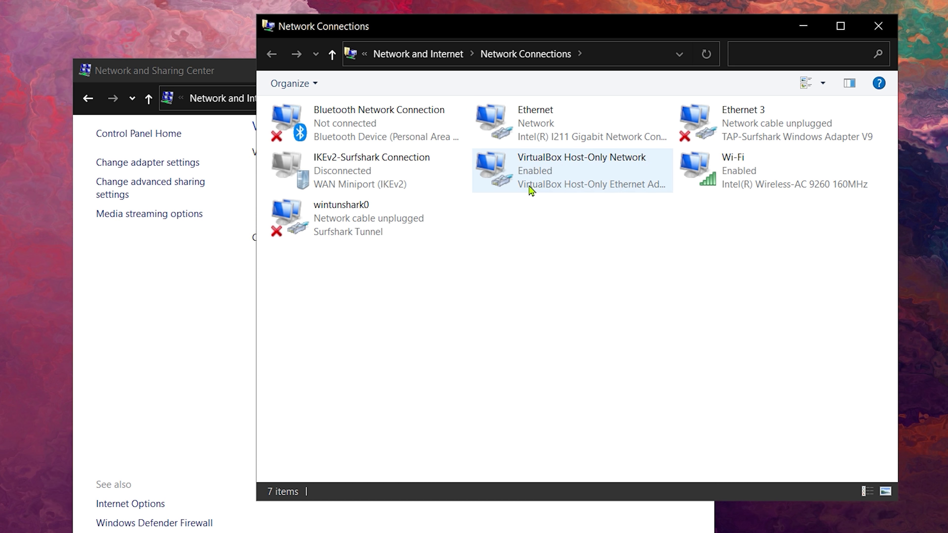
{"action": "right_click", "coordinate": [544, 128]}
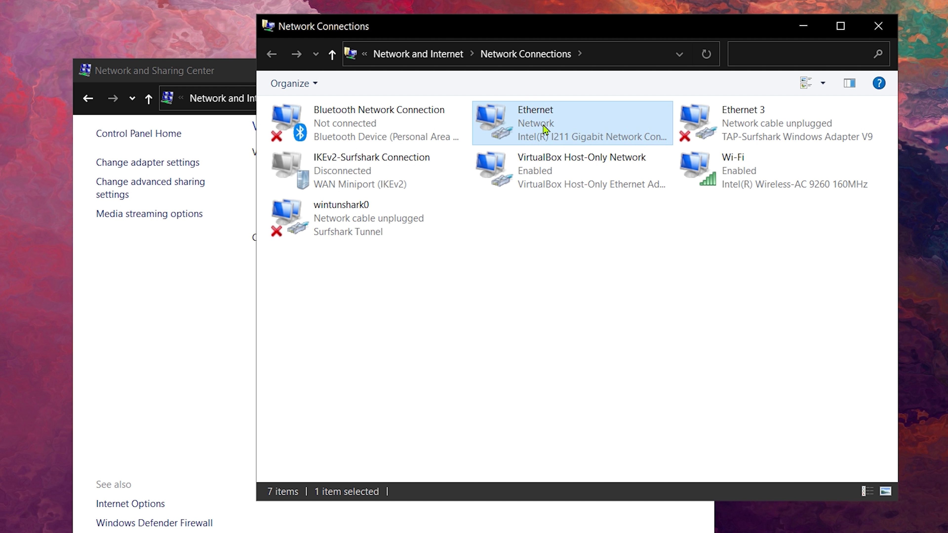
{"action": "left_click", "coordinate": [590, 281]}
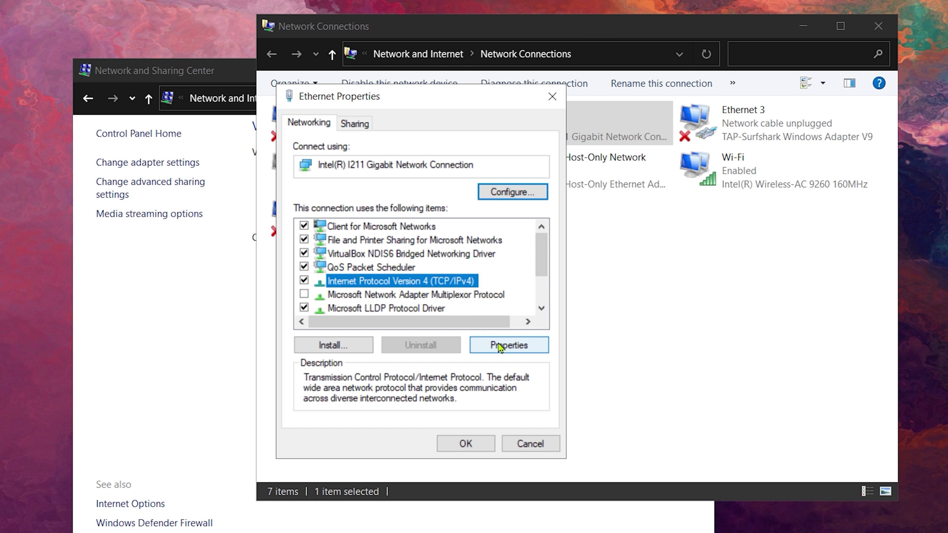
Set Ethernet IPv4 DNS to 162.252.172.57 and 149.154.159.92, save, and close Properties.
{"action": "left_click", "coordinate": [499, 346]}
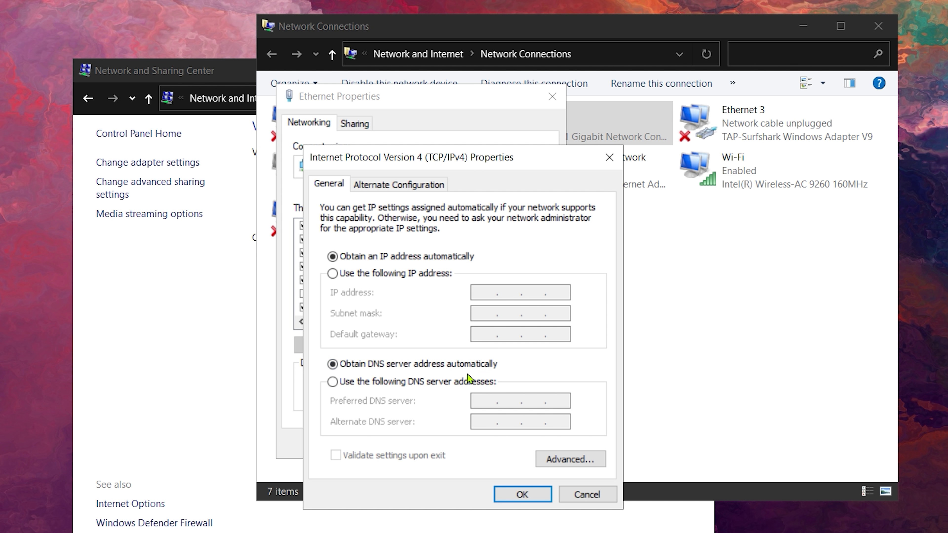
{"action": "left_click", "coordinate": [466, 380]}
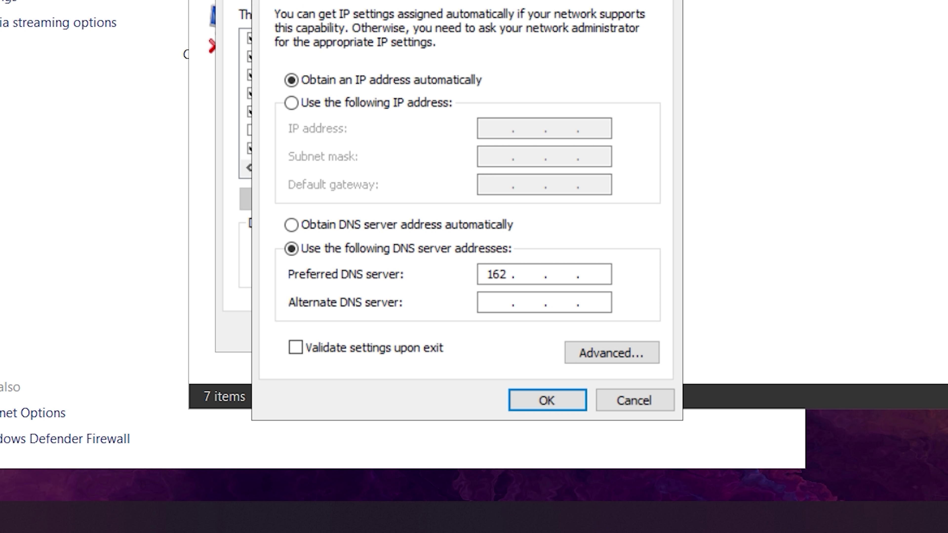
{"action": "type", "text": "2 . 252 . 17 "}
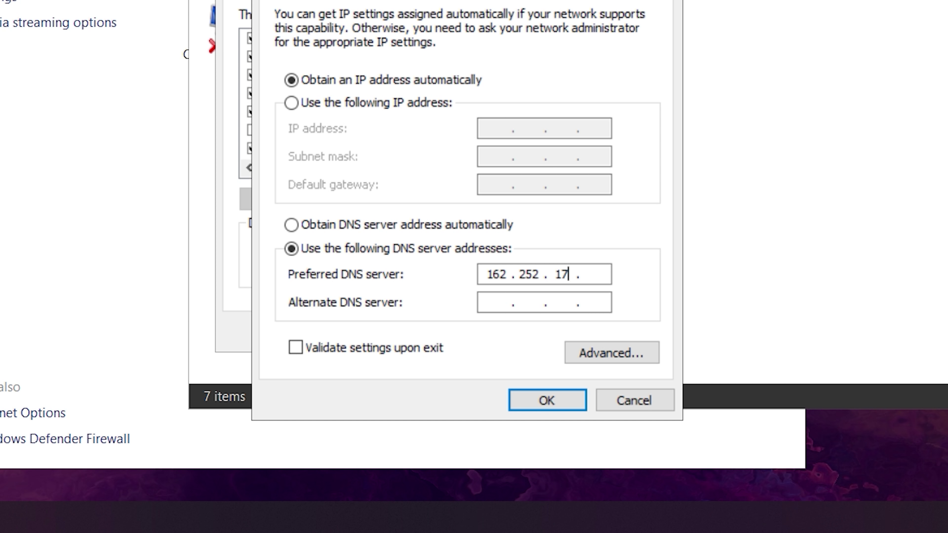
{"action": "type", "text": "2"}
{"action": "key", "text": "Tab"}
{"action": "type", "text": "1"}
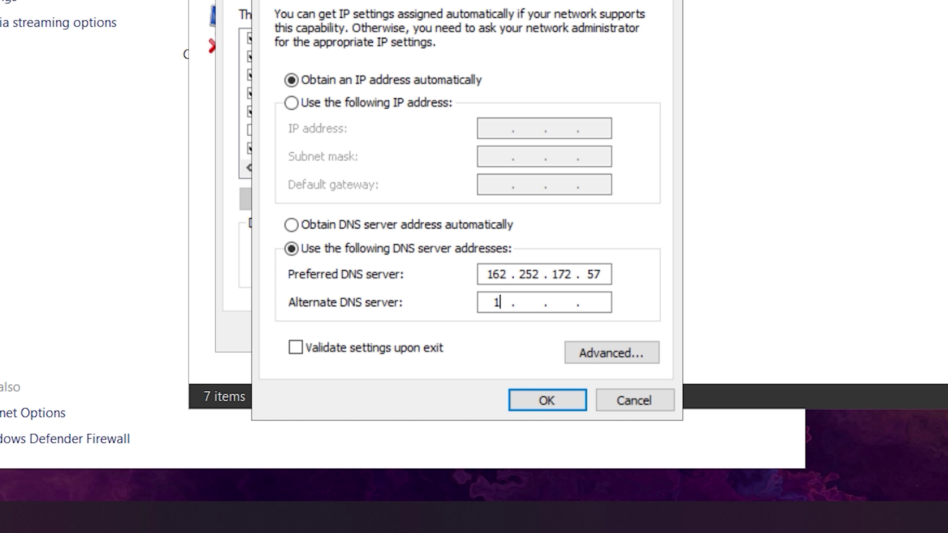
{"action": "type", "text": "49 . 15"}
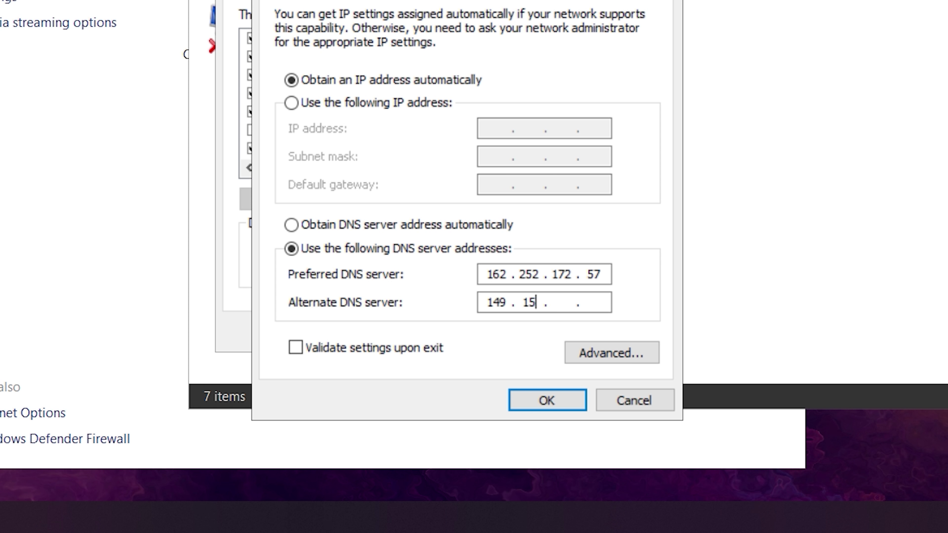
{"action": "type", "text": "4"}
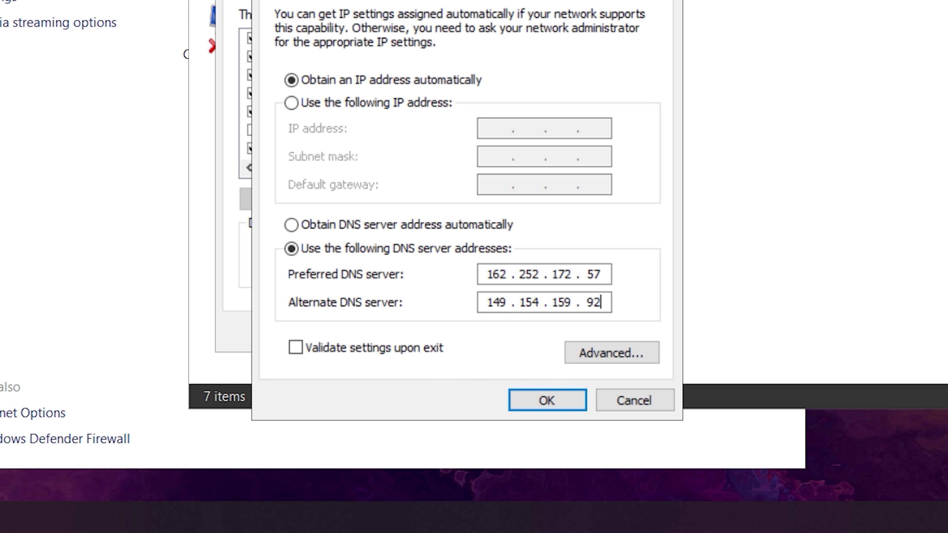
{"action": "left_click", "coordinate": [547, 400]}
{"action": "left_click", "coordinate": [494, 337]}
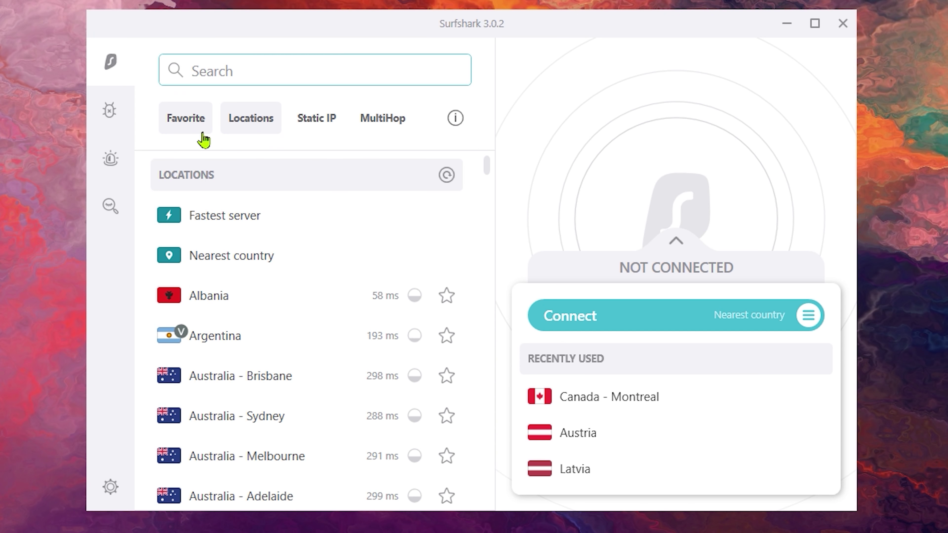
Go from Surfshark Settings to the Help page under Support and open Troubleshooting tools.
{"action": "mouse_move", "coordinate": [156, 321]}
{"action": "left_click", "coordinate": [149, 487]}
{"action": "scroll", "coordinate": [296, 395], "scroll_direction": "up", "scroll_amount": 7}
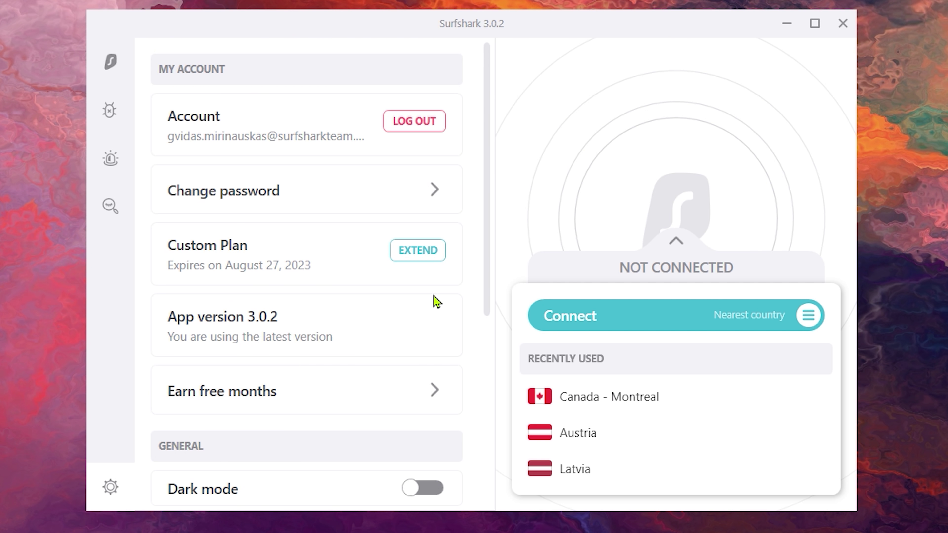
{"action": "left_click_drag", "start_coordinate": [494, 132], "coordinate": [476, 381]}
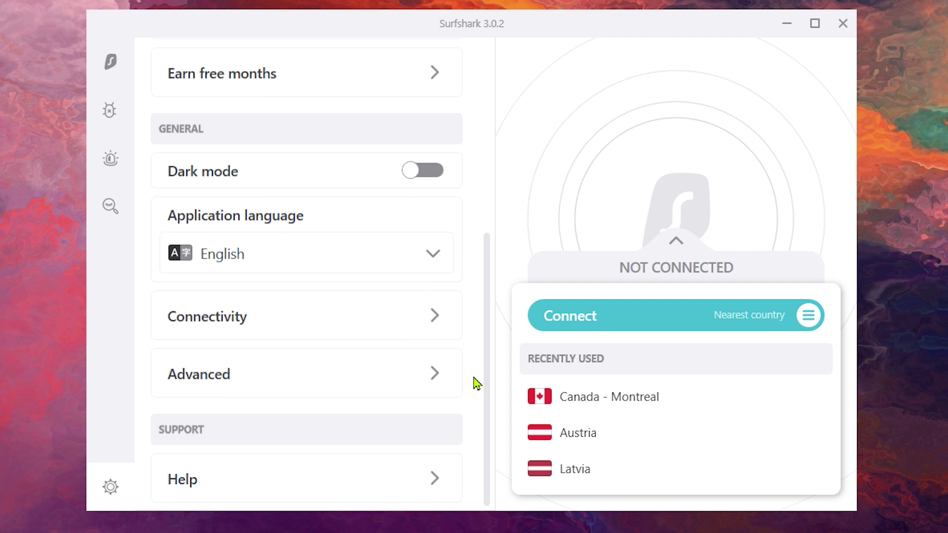
{"action": "left_click", "coordinate": [408, 481]}
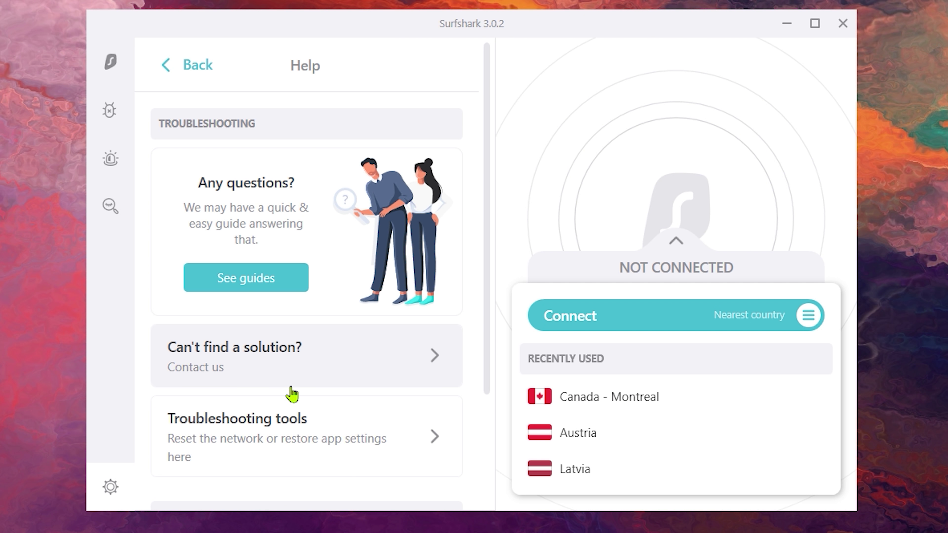
{"action": "left_click", "coordinate": [302, 434]}
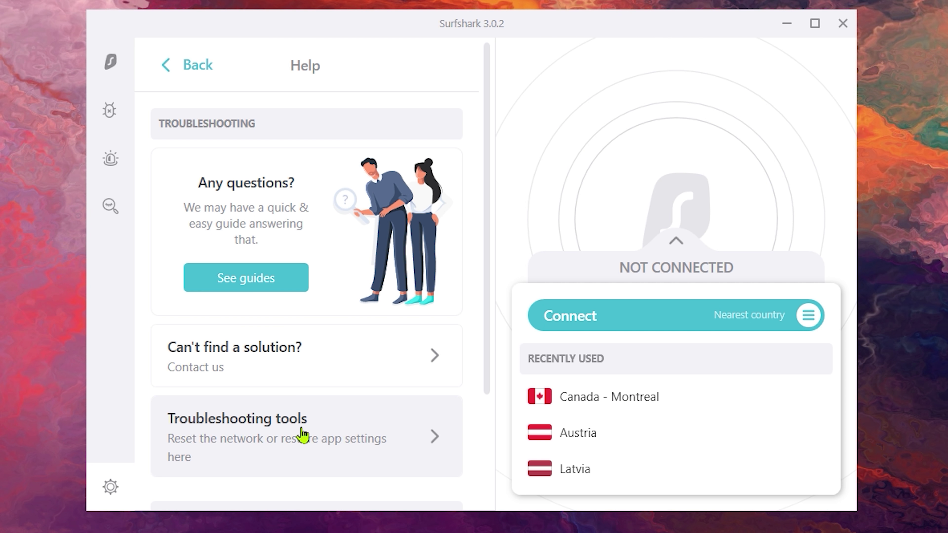